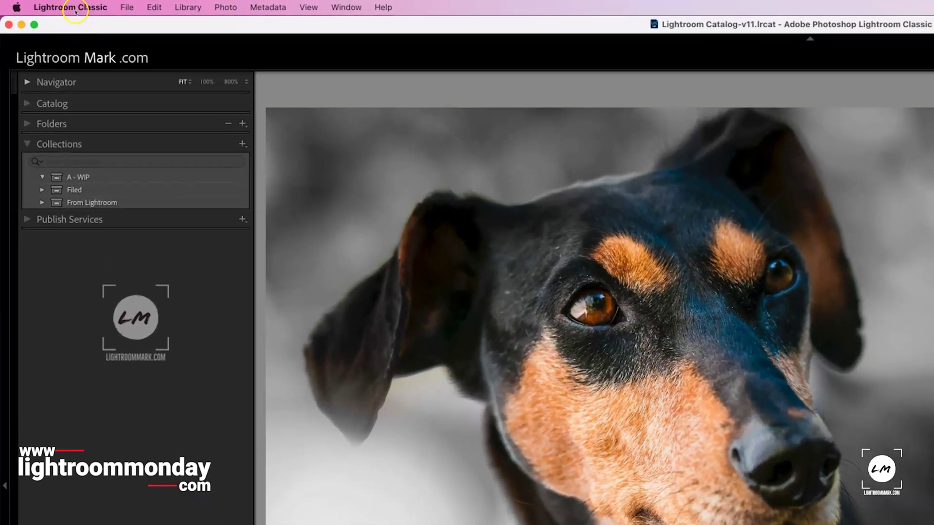
Open Lightroom Classic's Preferences and return to External Editing, where Affinity Photo is the extra editor
click(46, 4)
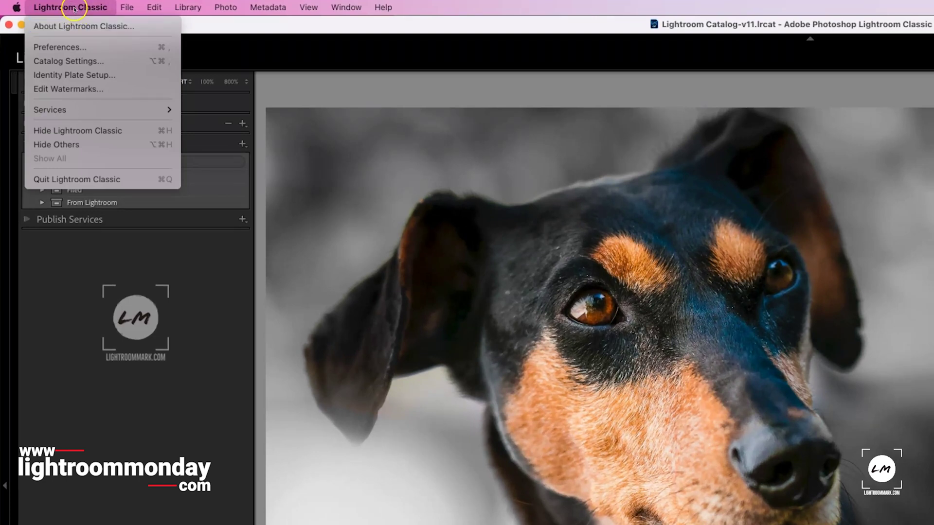
click(78, 47)
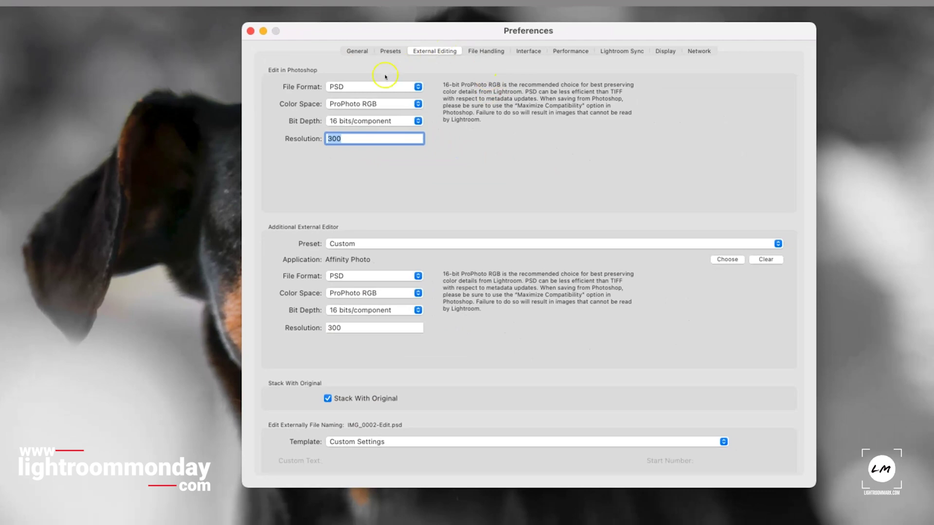
click(355, 50)
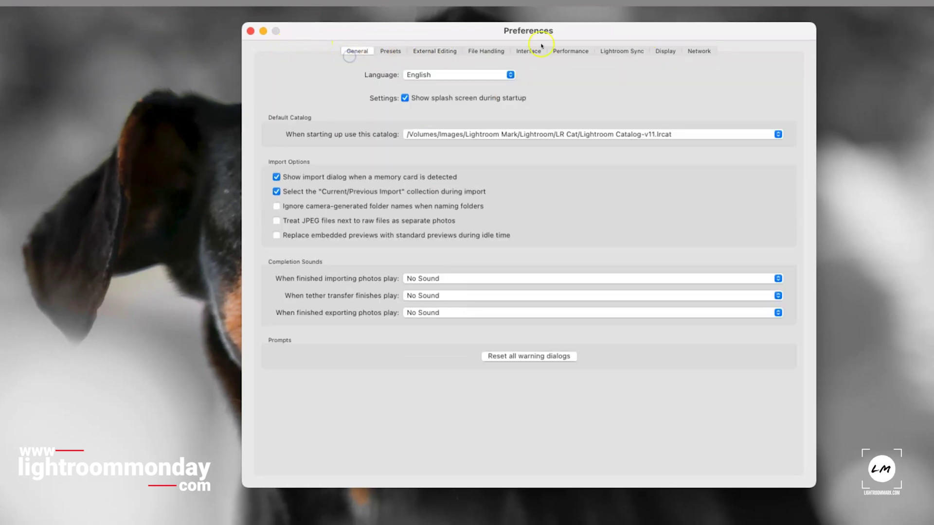
click(390, 51)
click(434, 51)
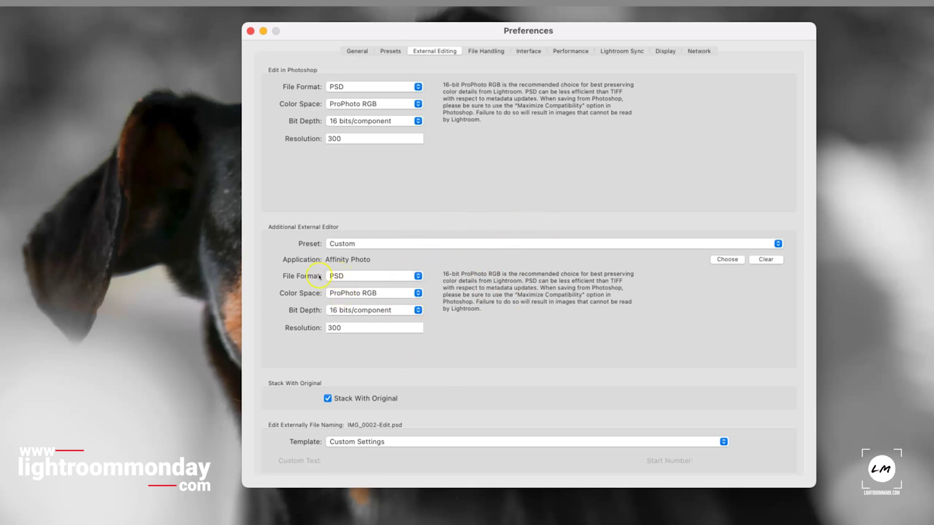
click(336, 277)
click(338, 274)
click(347, 443)
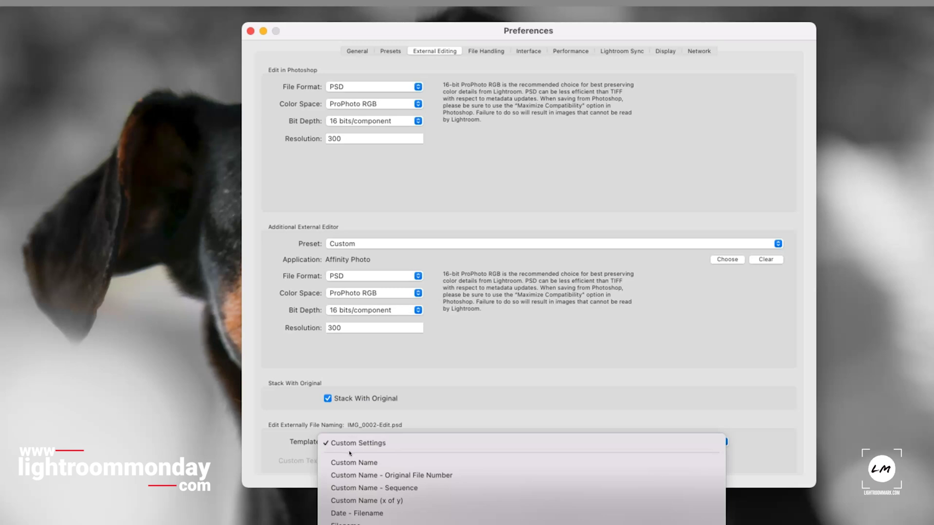
click(349, 445)
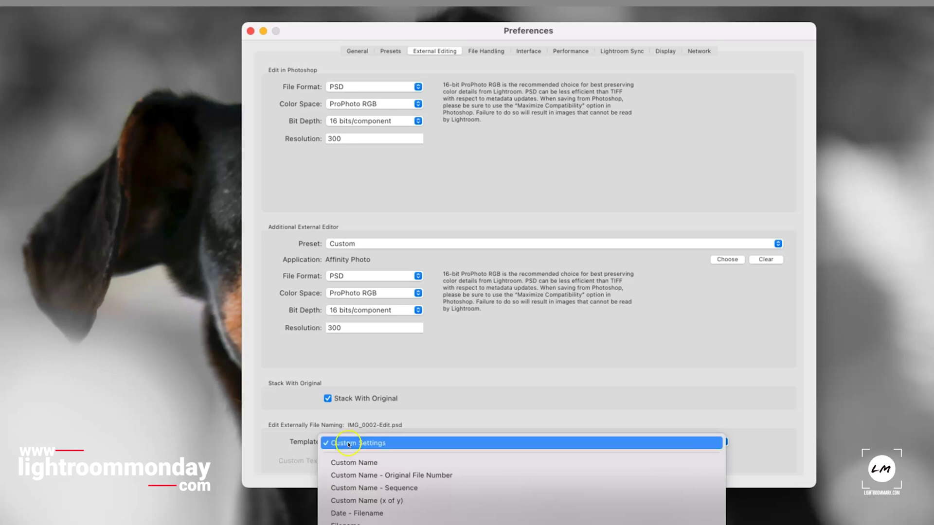
click(426, 411)
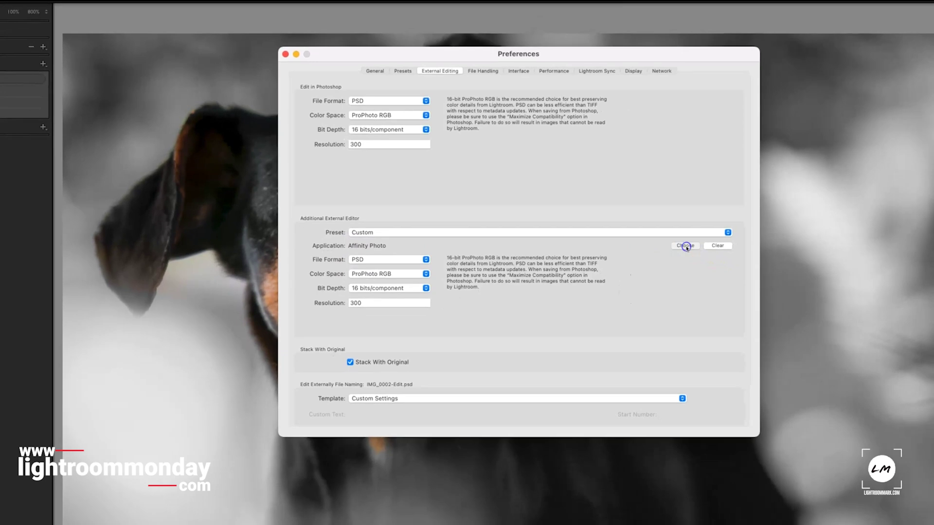
Choose Affinity Photo from Applications as the editor and save it as preset 'Affinity Photo'
click(686, 247)
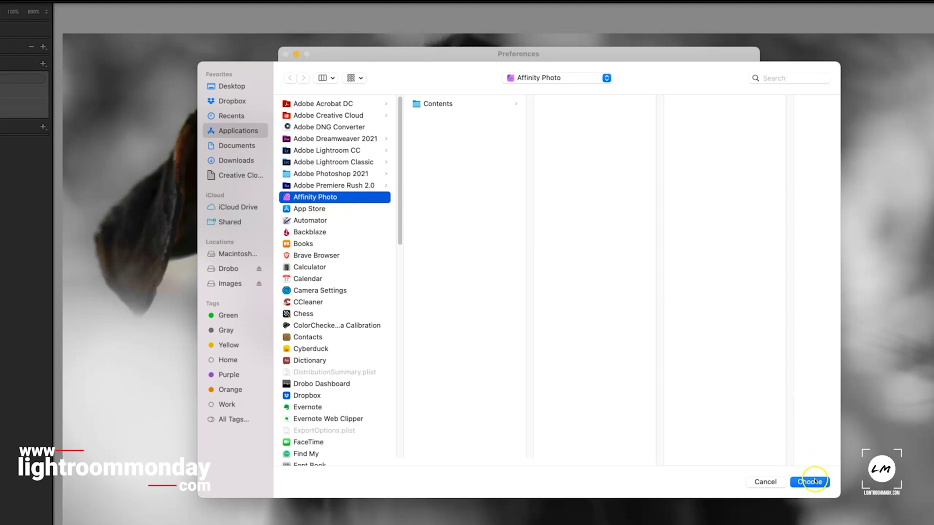
click(813, 482)
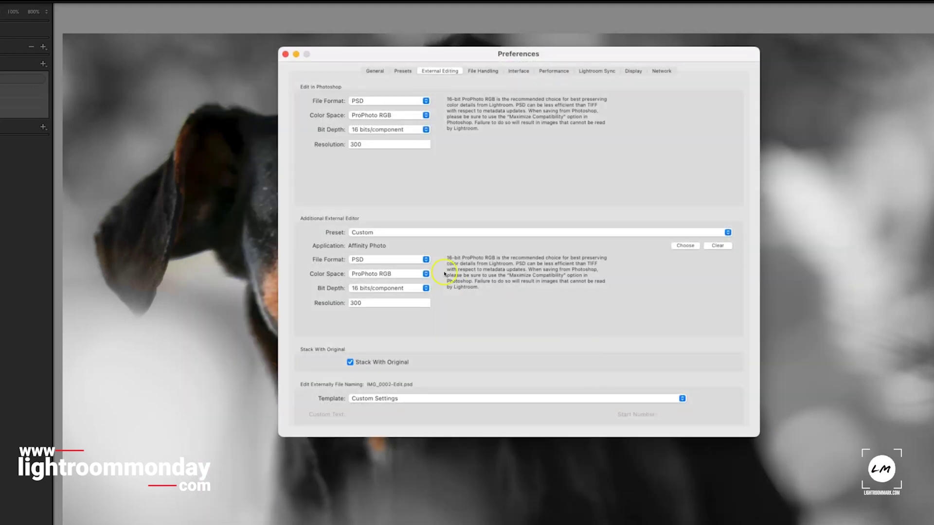
click(394, 233)
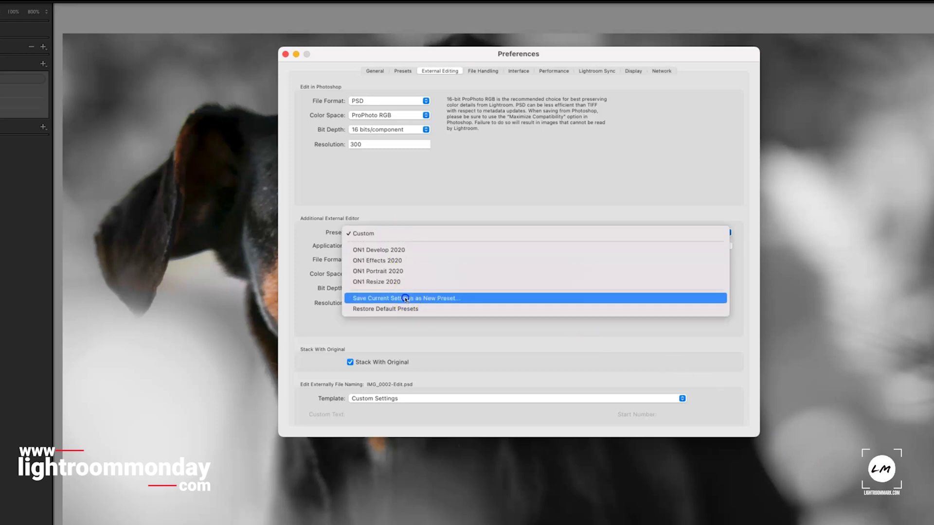
click(406, 298)
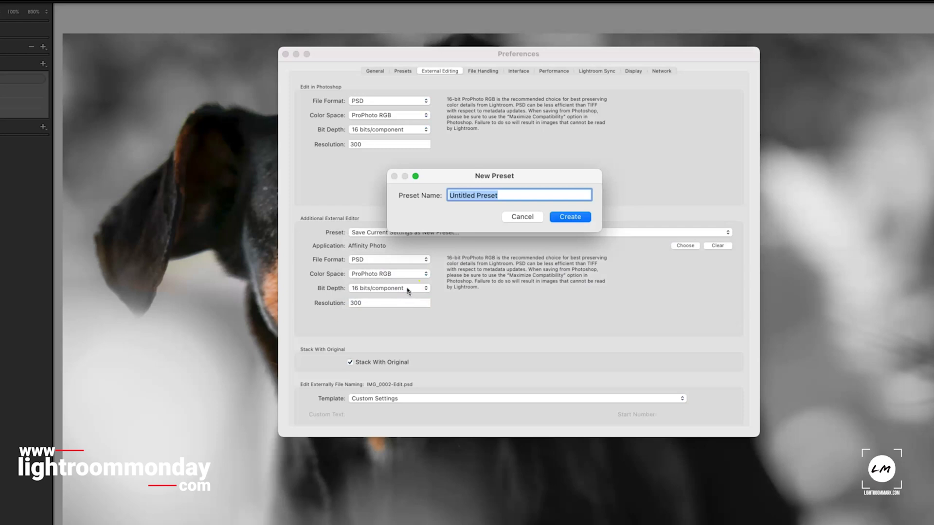
text(Affinity Photo)
click(566, 216)
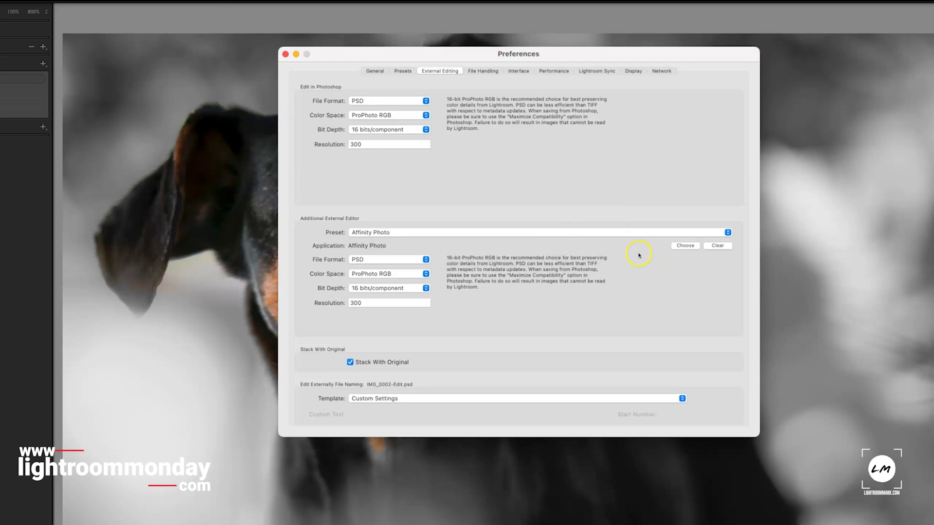
Close Preferences and, via Cmd+Option+E, send an edited copy with Lightroom adjustments to Affinity Photo
click(286, 54)
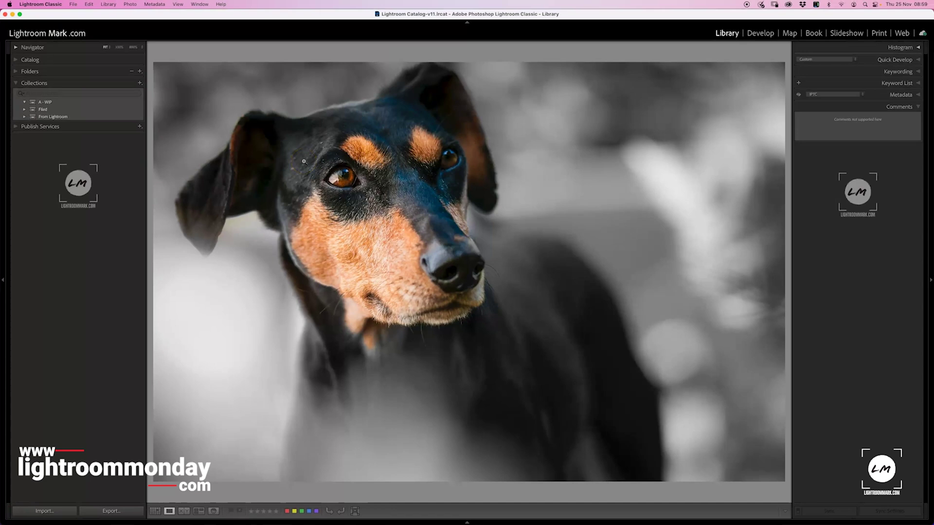
key(alt)
key(super+alt+e)
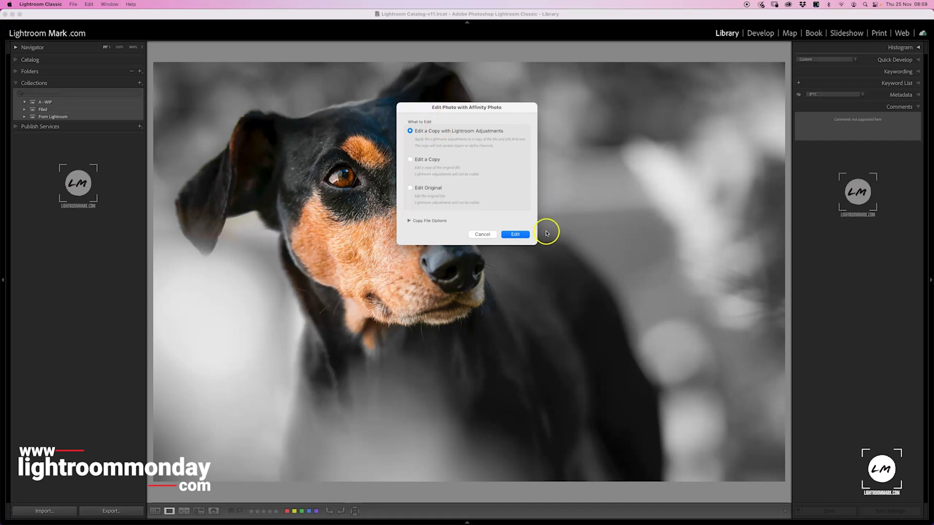
click(515, 234)
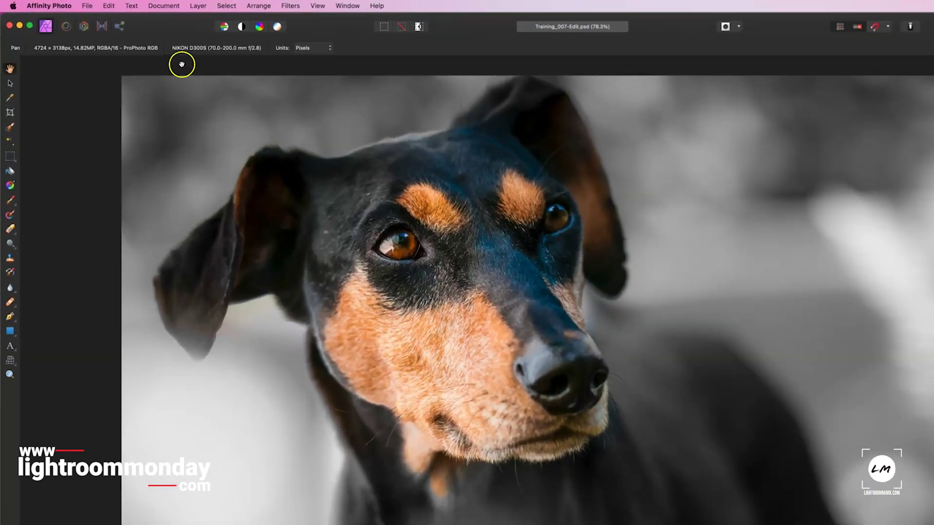
Enable 'Save' over imported PSD files in Affinity Photo's General preferences
click(59, 5)
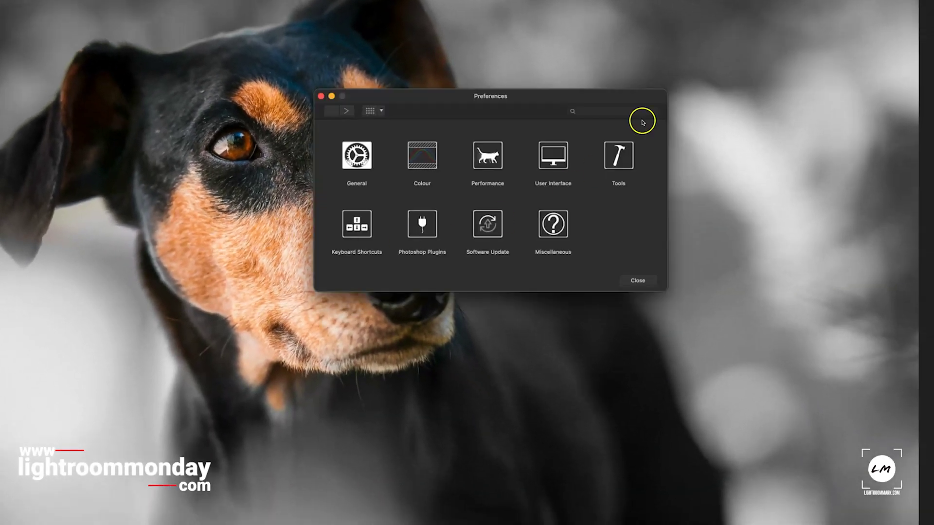
click(356, 155)
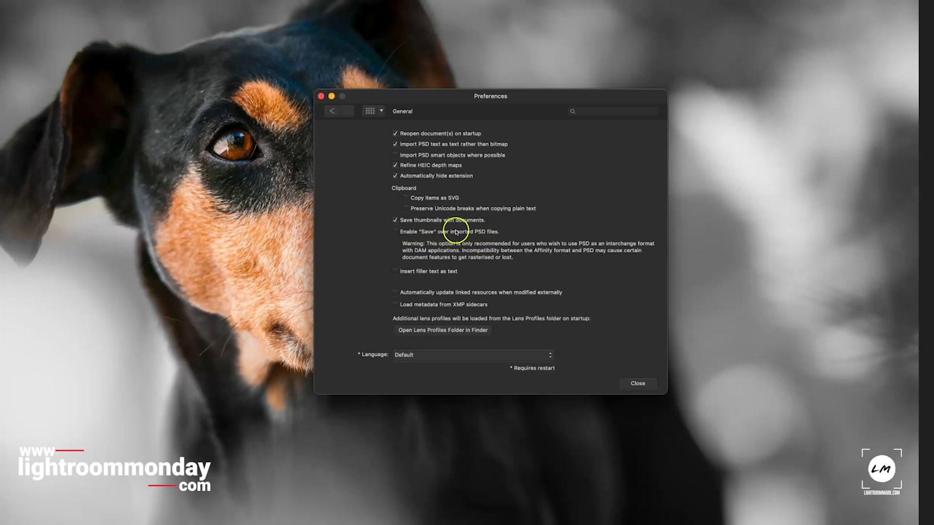
click(397, 233)
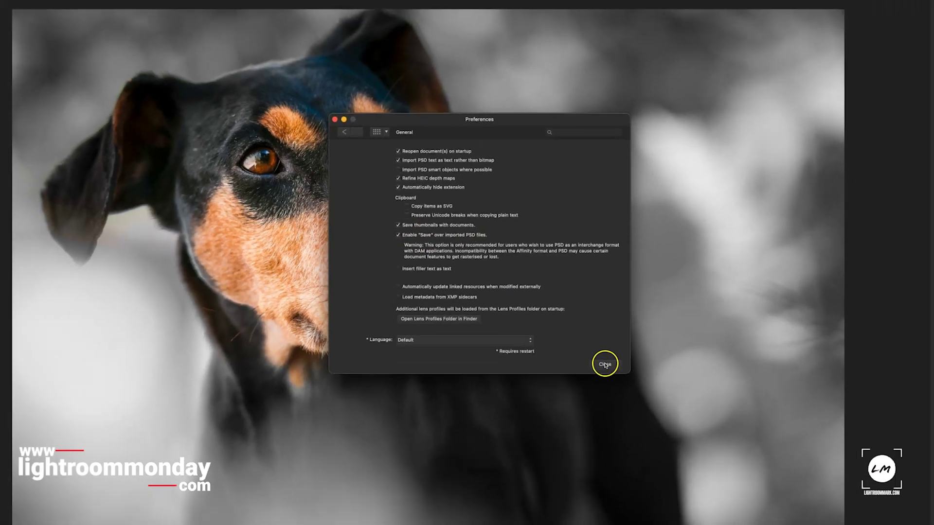
click(638, 384)
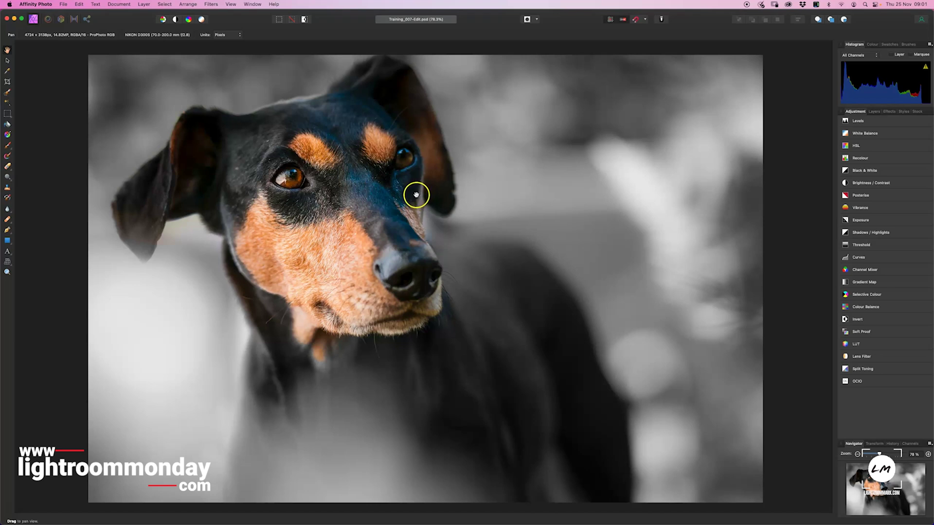
Start the Filters > Distort > Twirl filter on the dog photo
click(211, 5)
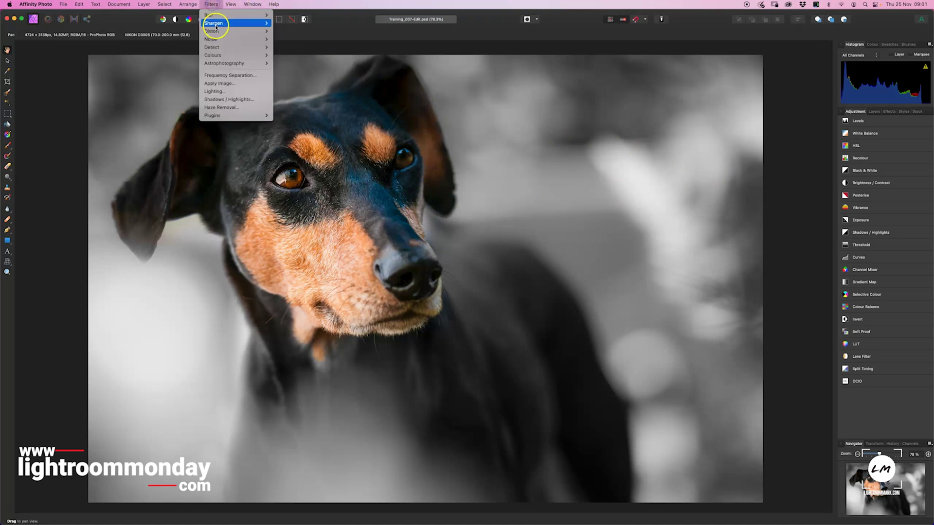
mouse_move(214, 31)
click(291, 48)
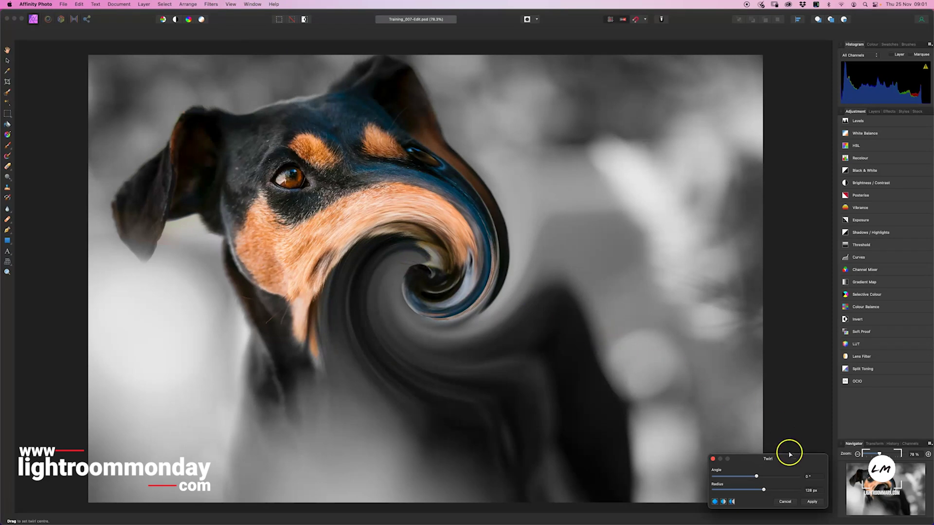
Apply the twirl and save the edit back to Training_007-Edit.psd
click(809, 500)
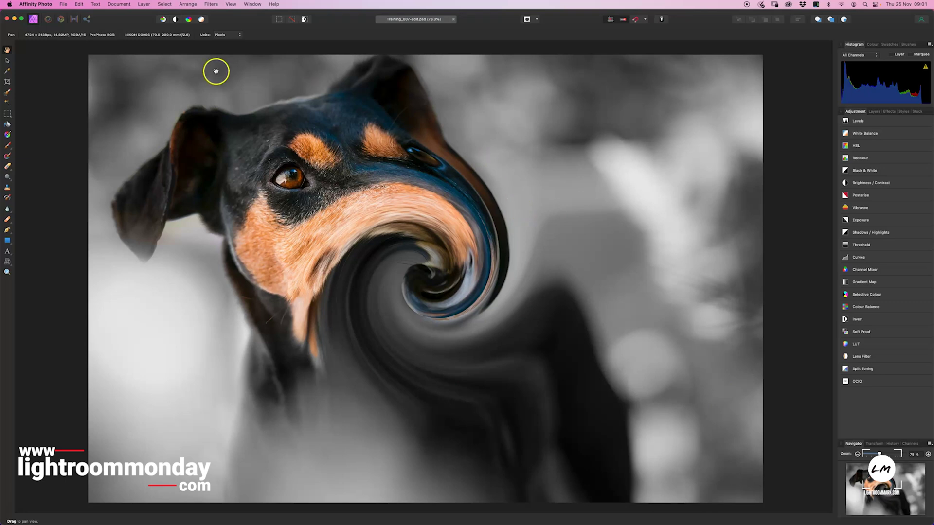
click(62, 5)
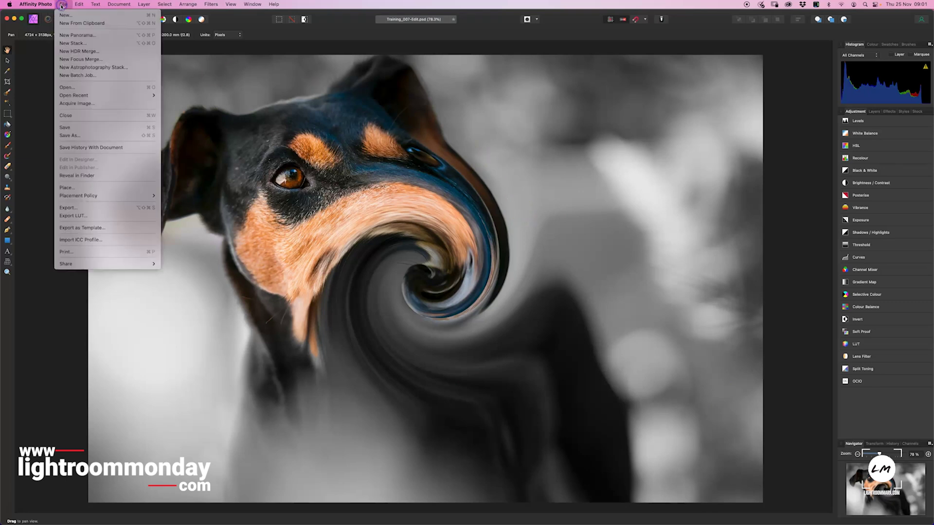
click(79, 129)
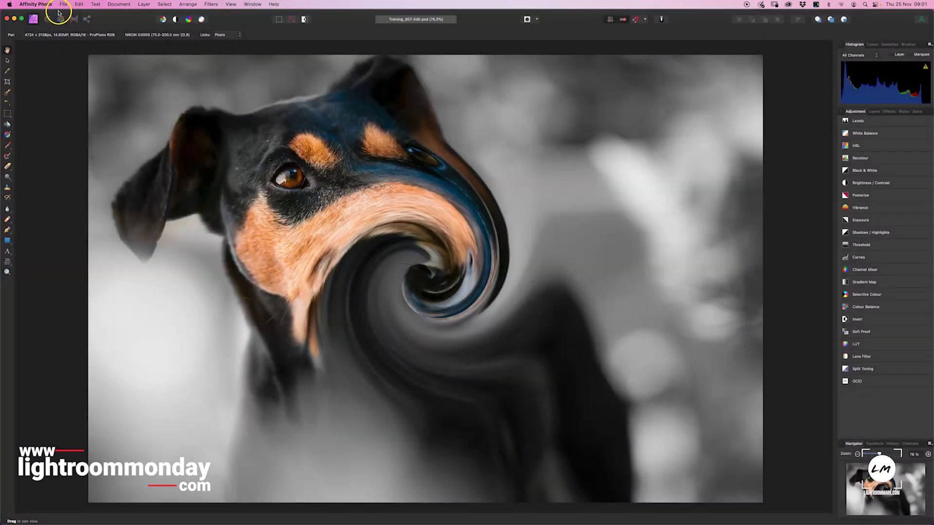
Return to Lightroom Classic's Grid view and select the original Training_007.jpg, then Training_007-Edit.psd
mouse_move(280, 521)
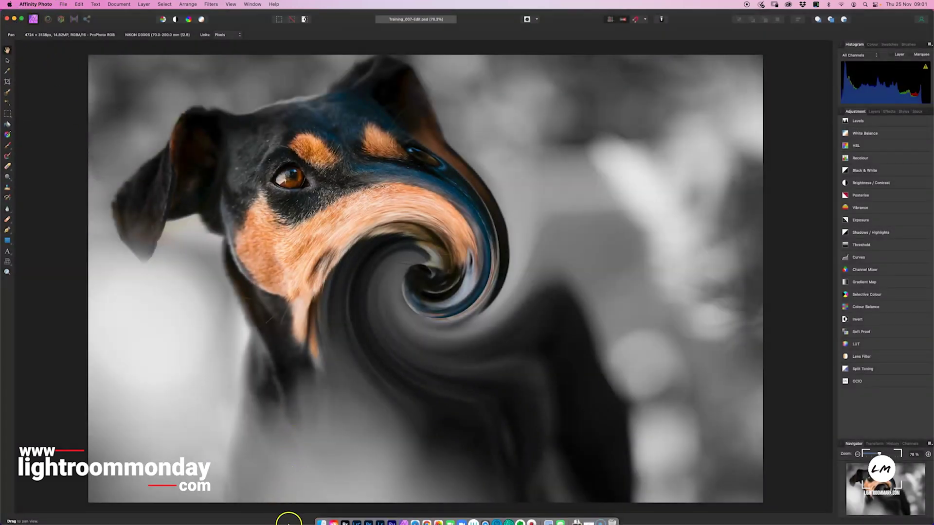
click(356, 517)
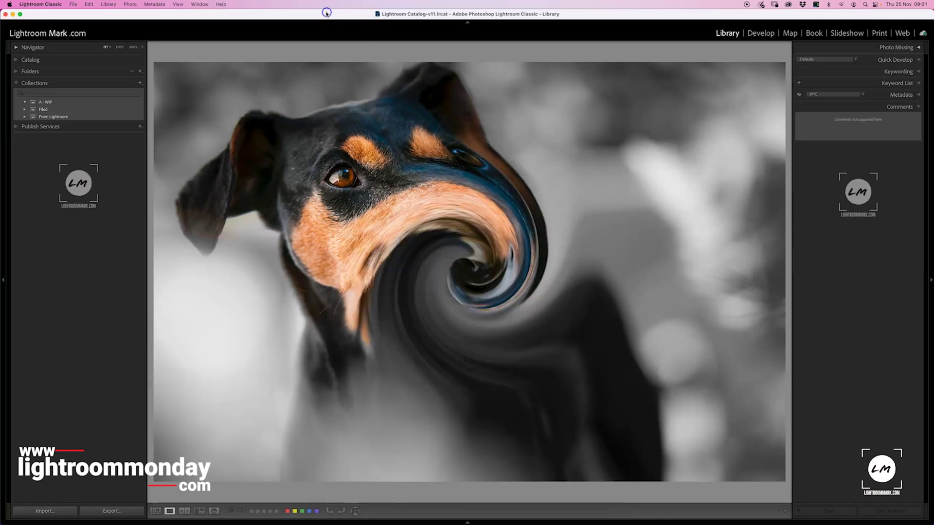
key(g)
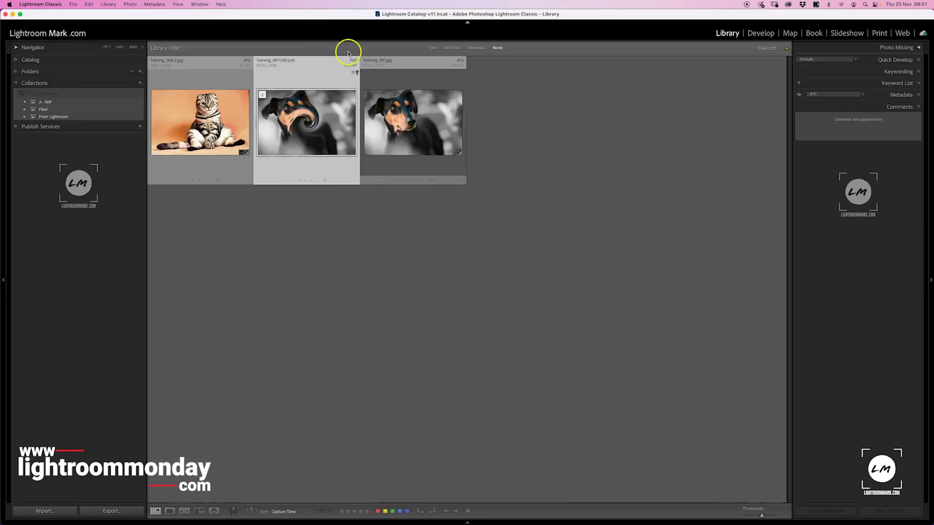
click(417, 148)
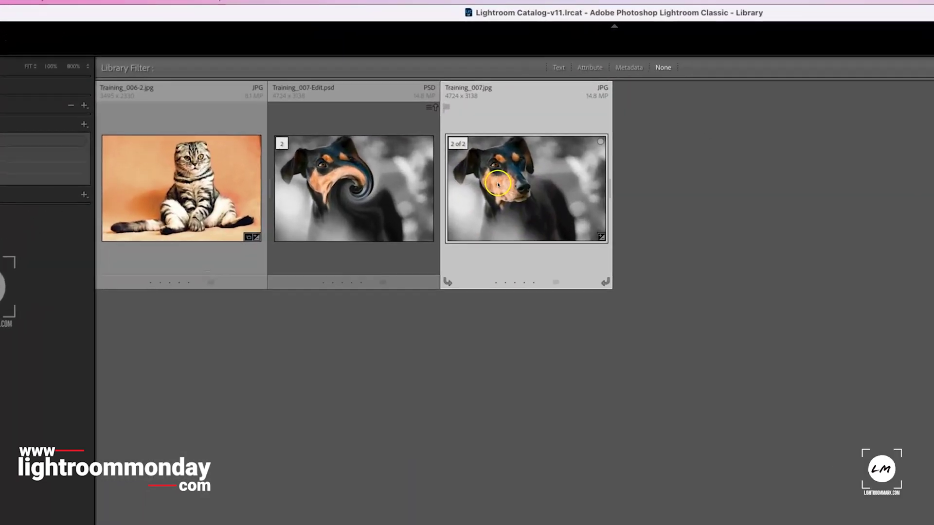
click(338, 136)
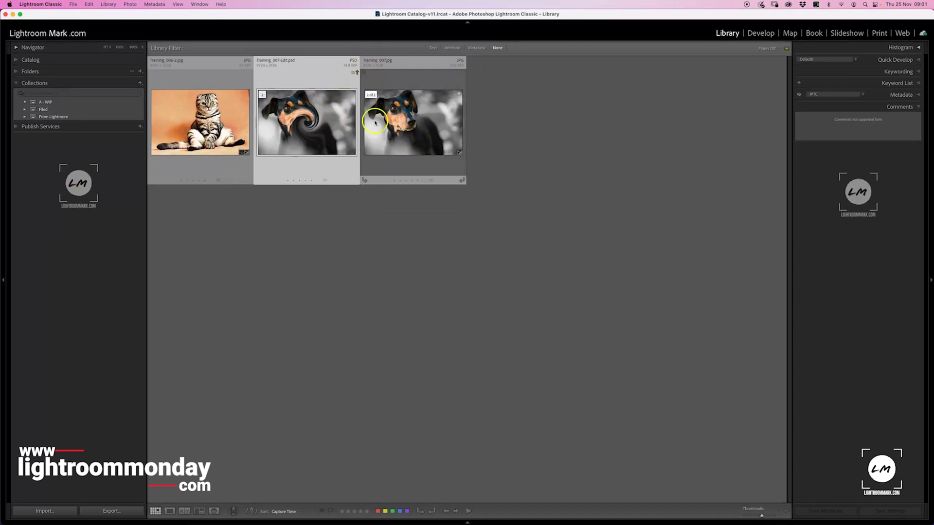
right_click(307, 115)
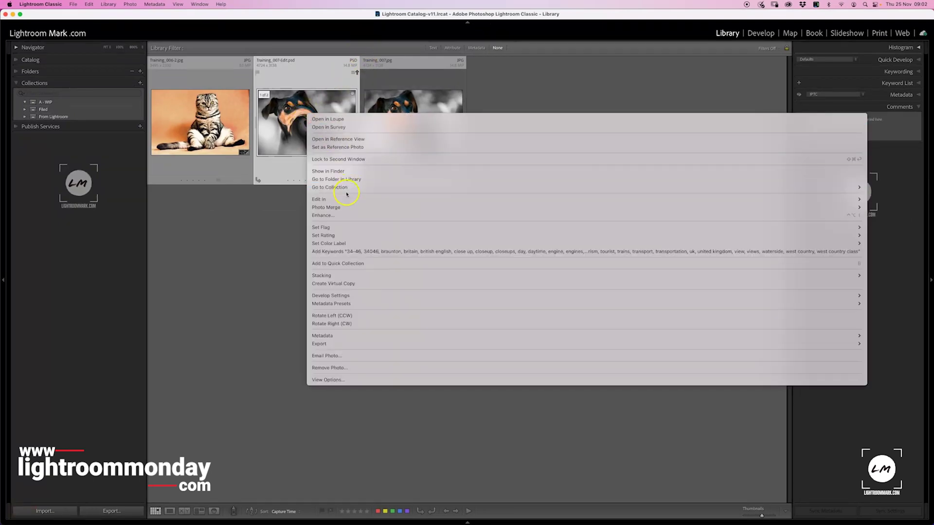
mouse_move(340, 199)
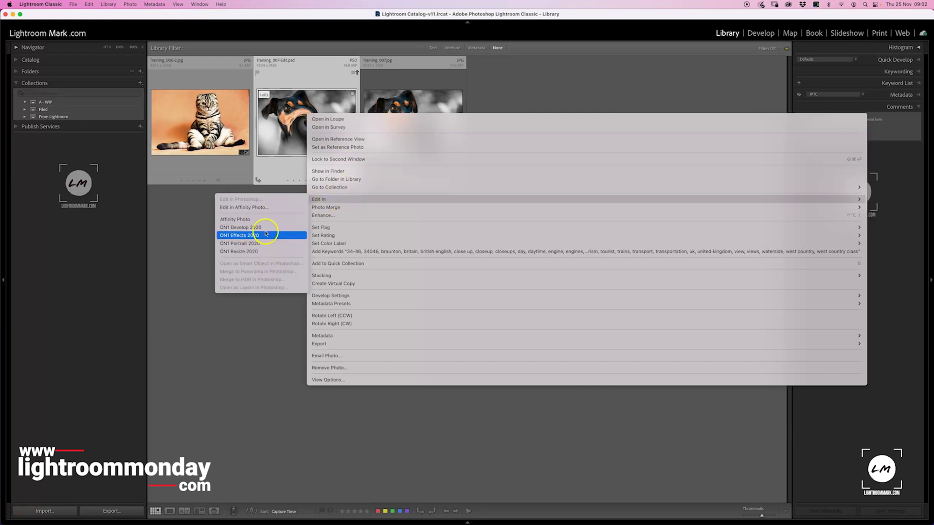
click(236, 346)
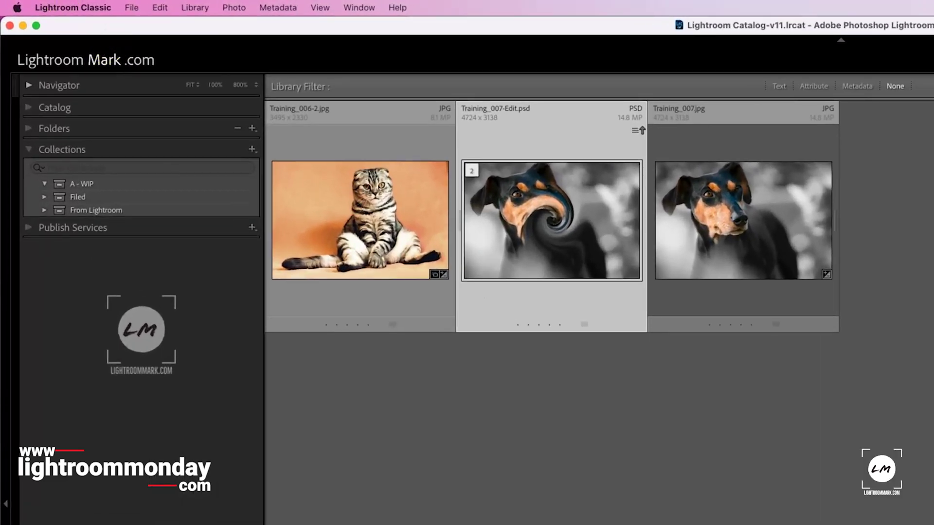
Set the External Editing preset to ON1 Effects 2020 and close Preferences
click(65, 8)
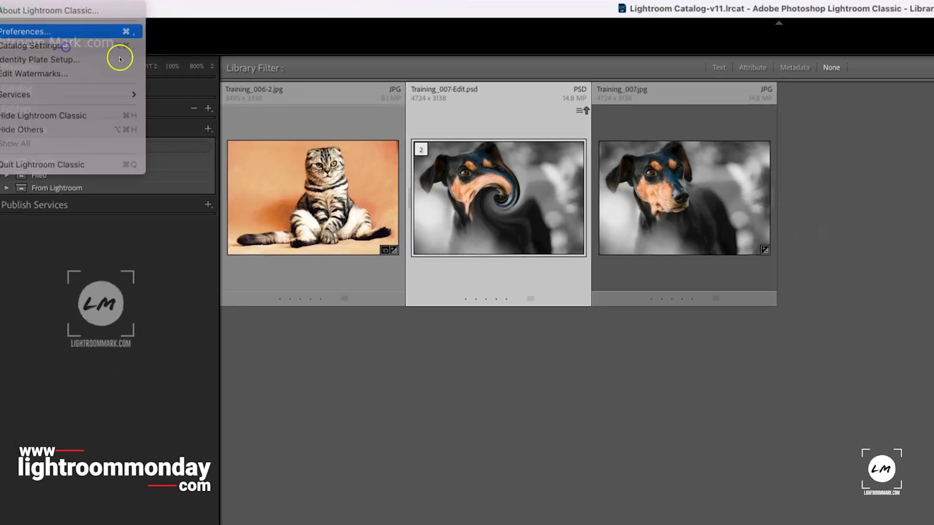
click(119, 31)
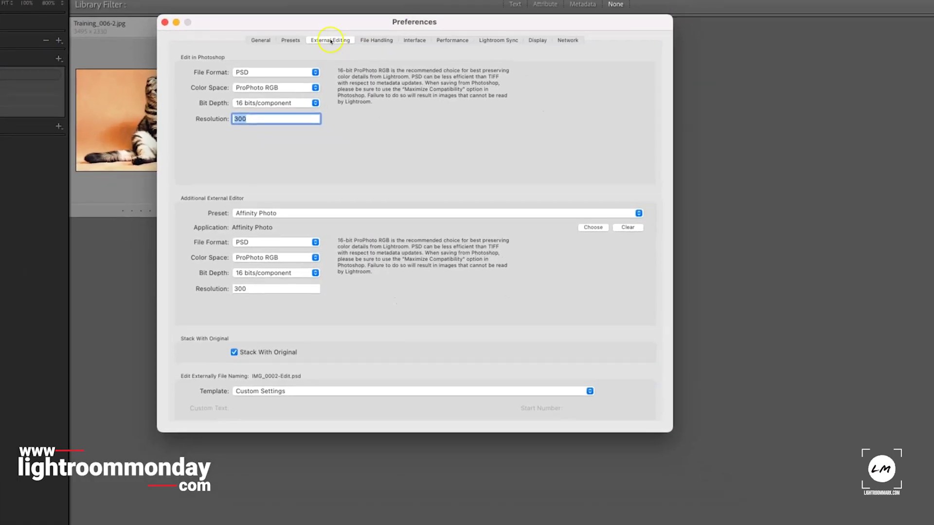
click(369, 213)
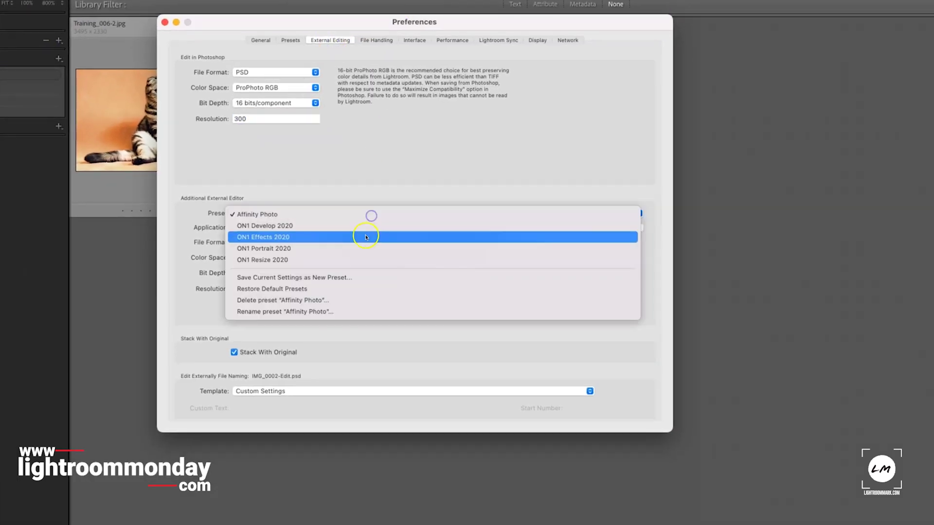
click(362, 237)
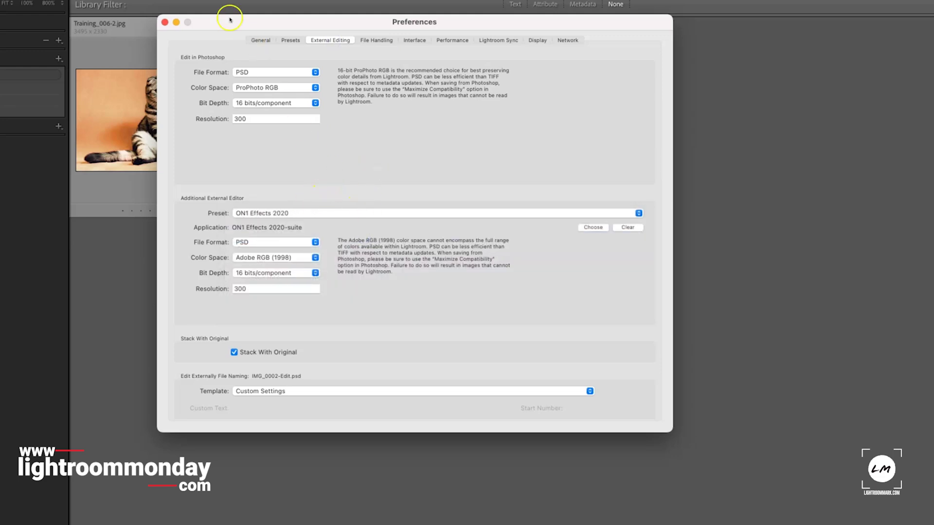
click(166, 22)
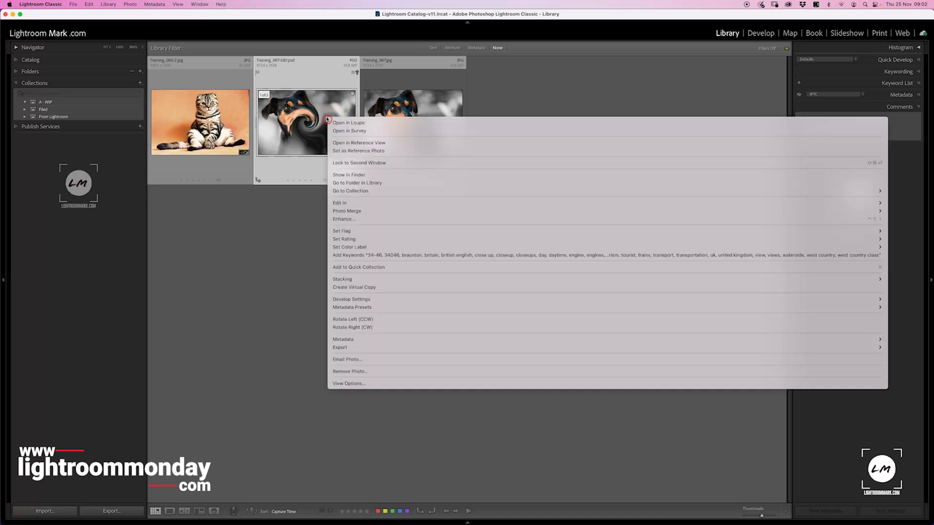
Check the Edit In menu for the twirled dog edit, then dismiss it without opening an editor
right_click(326, 117)
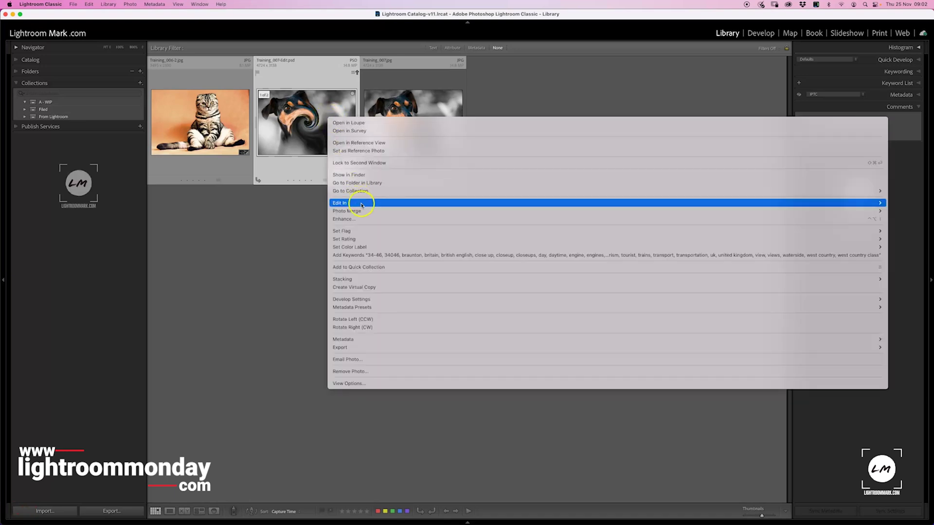
mouse_move(362, 205)
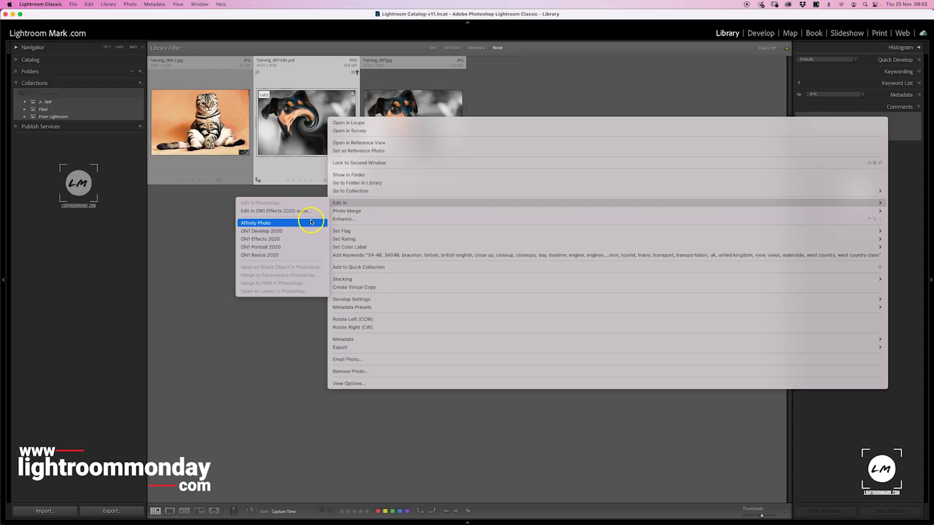
click(304, 333)
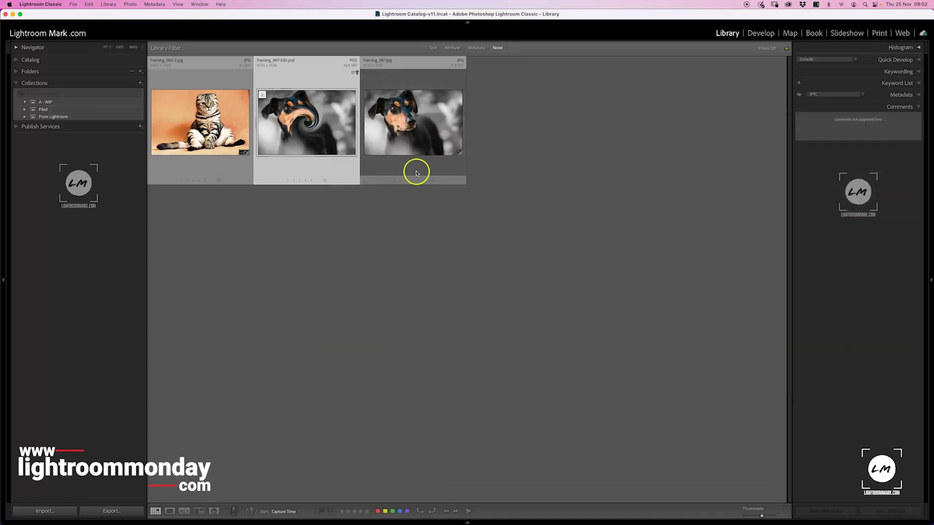